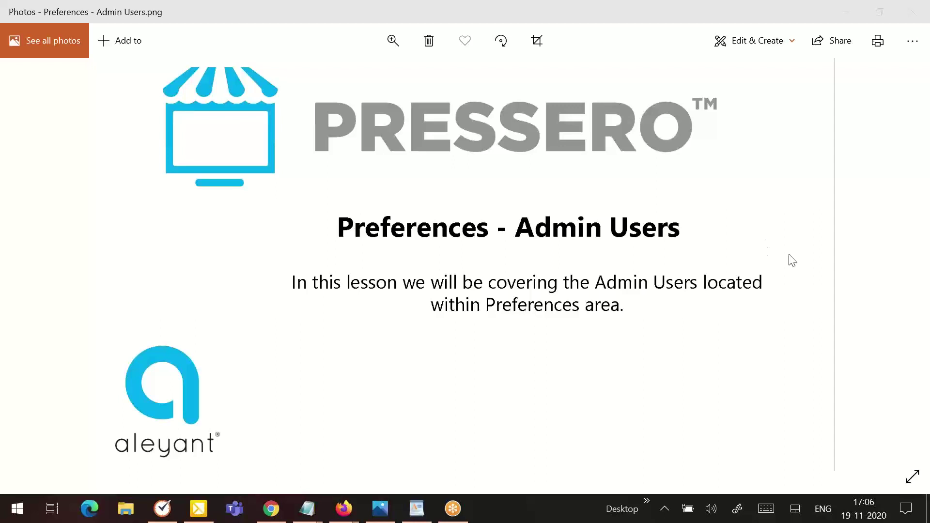
- Switch from the Preferences - Admin Users title slide to the Pressero admin login page
key("alt+Tab")
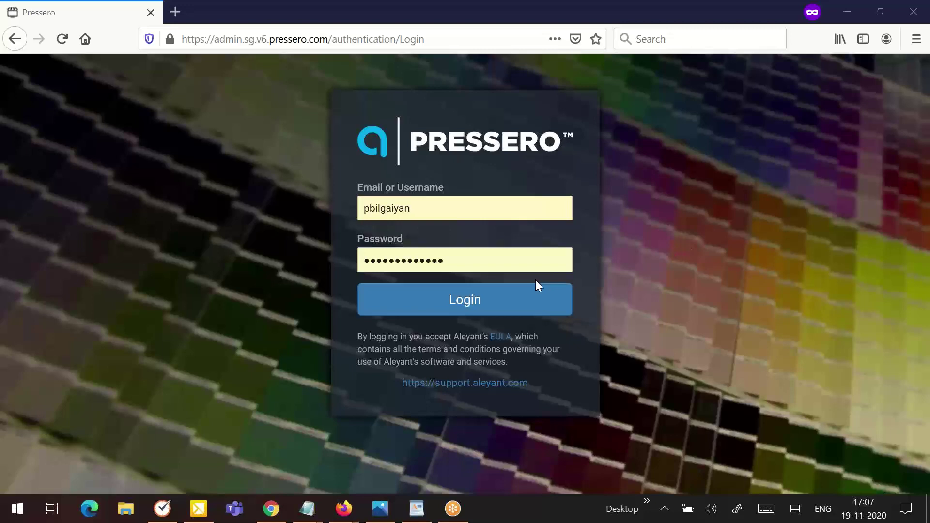
- Log in to the Pressero admin site with the saved credentials
left_click(505, 309)
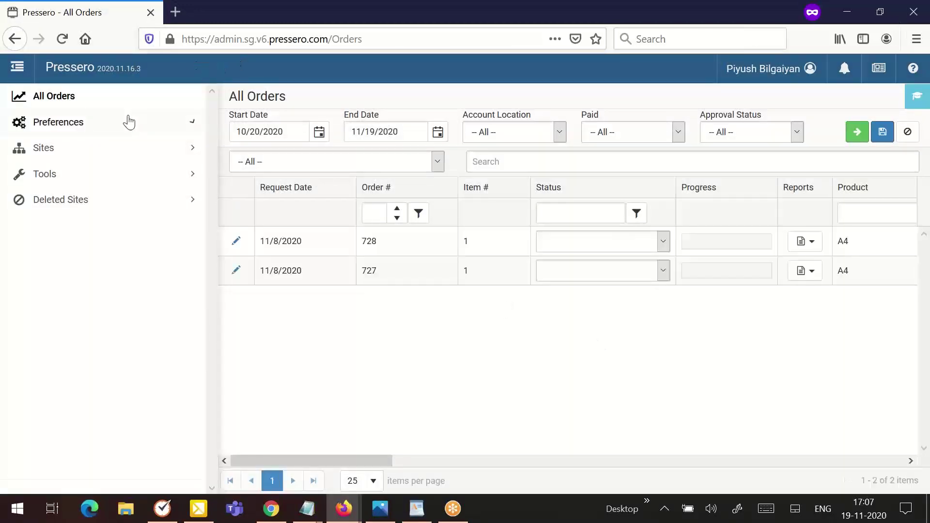
- Go to Preferences > Admin Users to list the six admin accounts
left_click(121, 127)
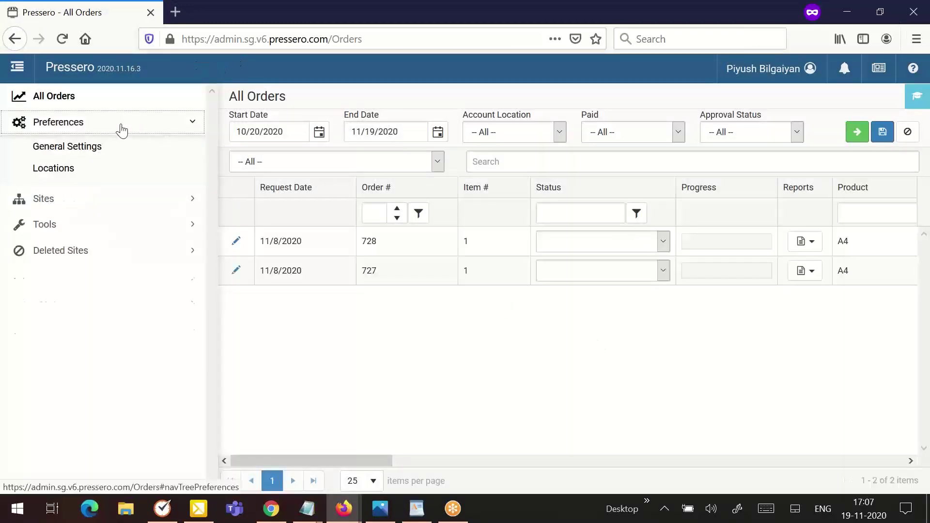
left_click(80, 322)
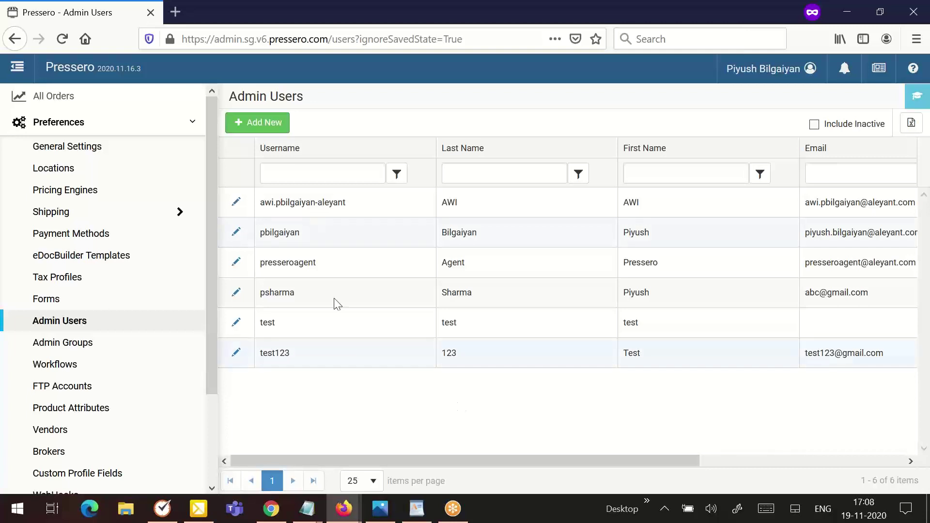
- Start an Add New User form and review its empty Personal Information fields
left_click(267, 128)
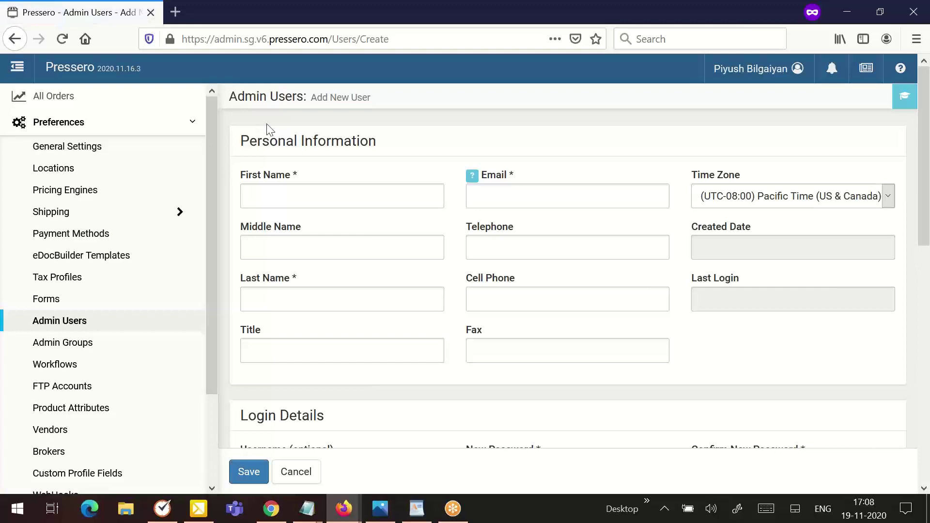
scroll(318, 143, "down", 2)
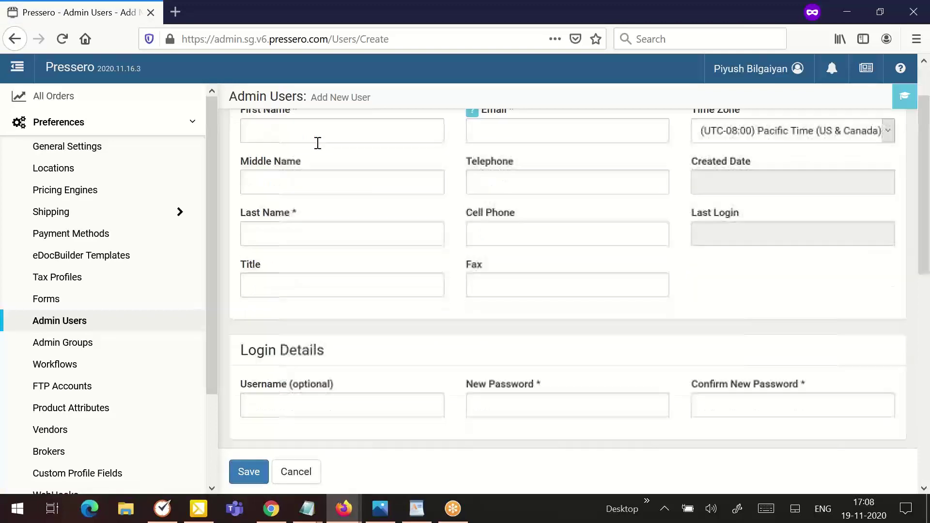
scroll(317, 145, "up", 2)
scroll(318, 165, "down", 1)
scroll(317, 179, "up", 2)
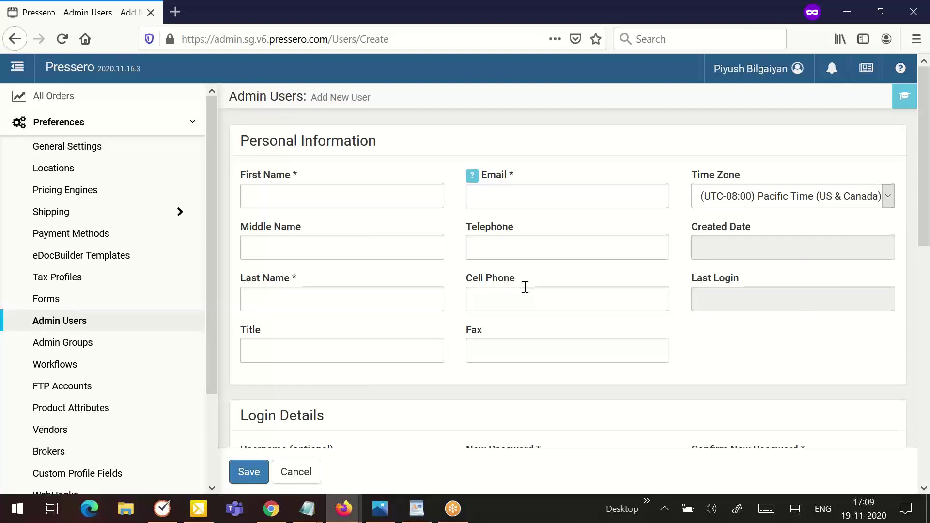
scroll(524, 287, "down", 3)
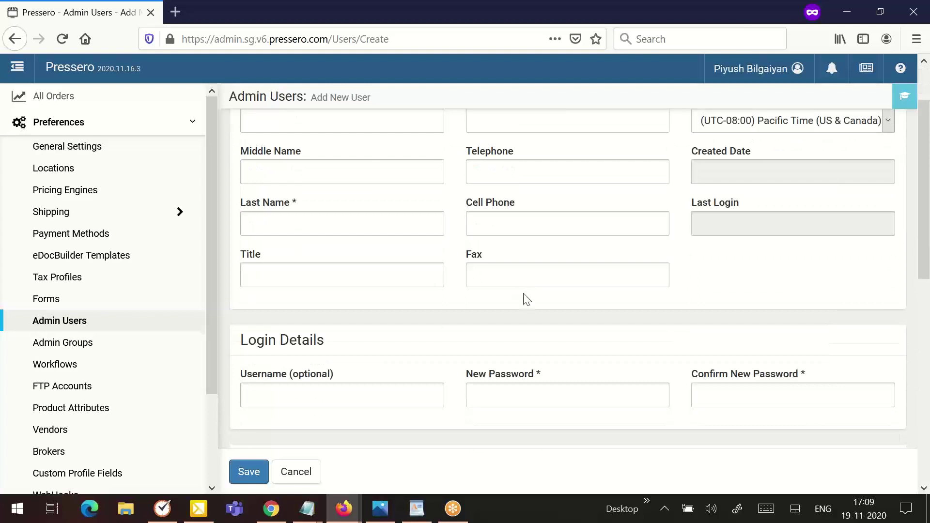
- Scroll down the Add New User form to the Login Details and Integration ID sections
scroll(526, 299, "down", 3)
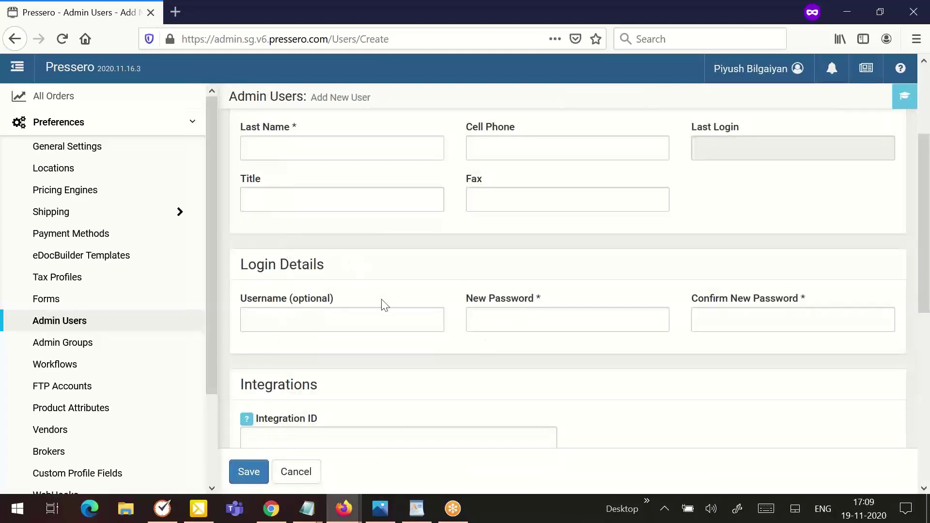
scroll(382, 306, "down", 3)
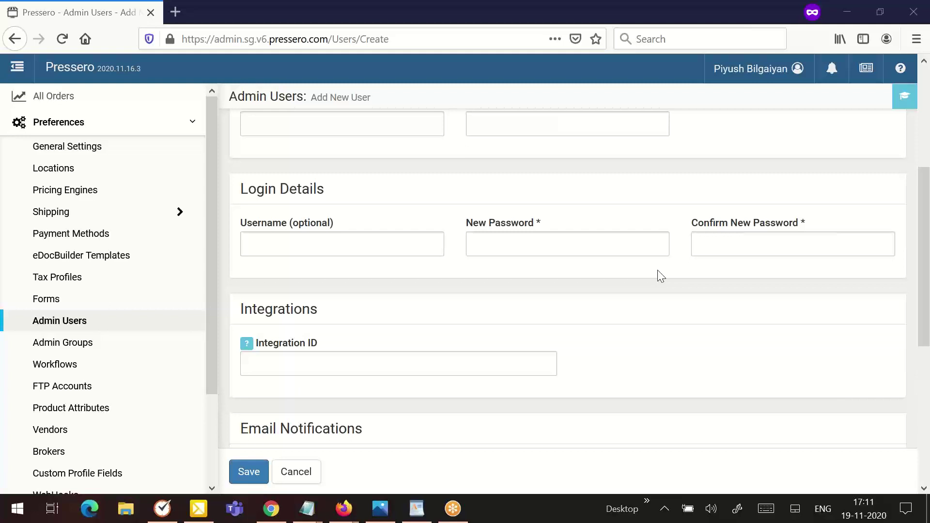
- Scroll on to Email Notifications, where Receive Email Notifications is ticked by default
scroll(344, 290, "down", 3)
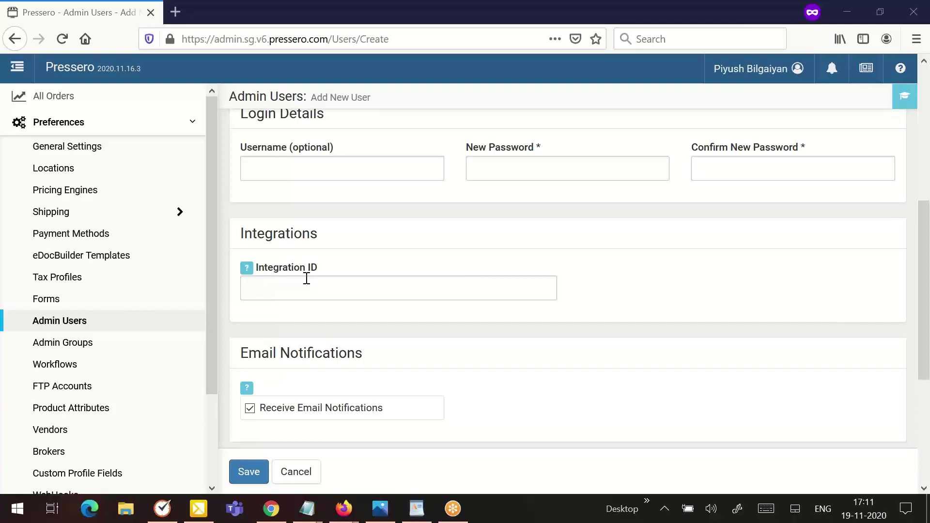
- Scroll an existing admin user's edit page down to its empty API Tokens table
scroll(376, 279, "down", 3)
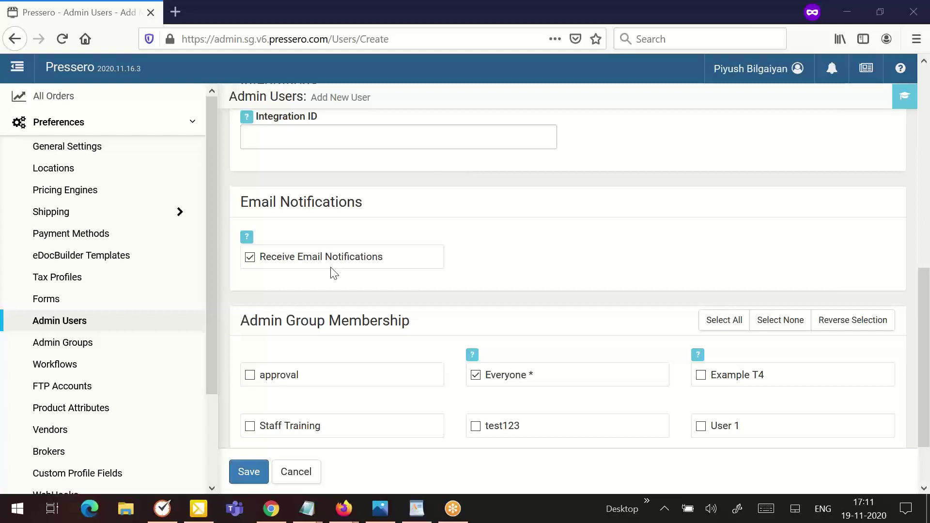
scroll(417, 274, "down", 3)
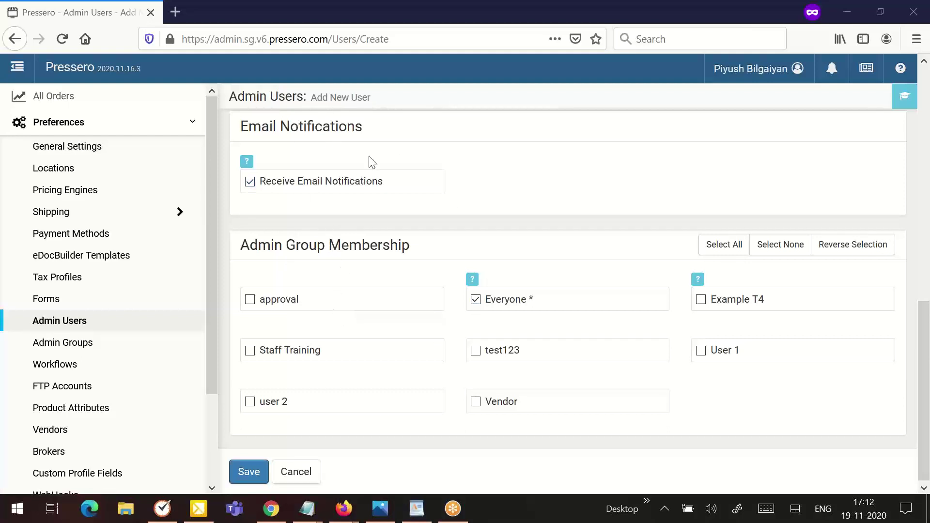
scroll(414, 247, "down", 1)
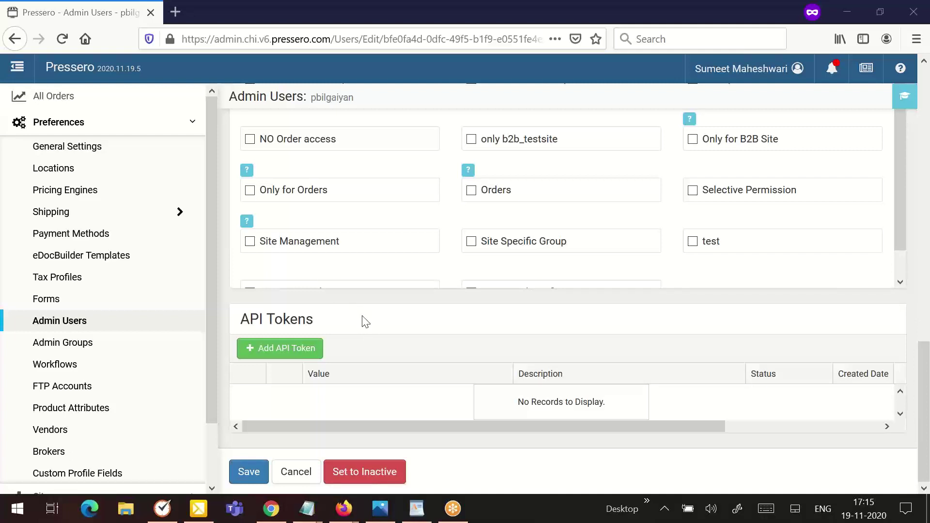
- Bring up the New API Token dialog with Add API Token
left_click(285, 348)
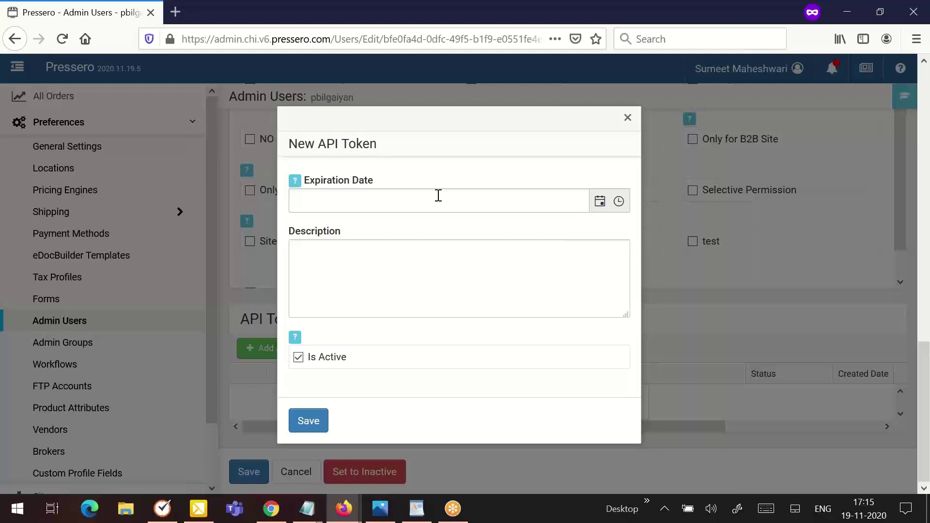
- Inspect the expiration date and time pickers, toggle Is Active off and on, then close the dialog unsaved
left_click(599, 210)
left_click(599, 207)
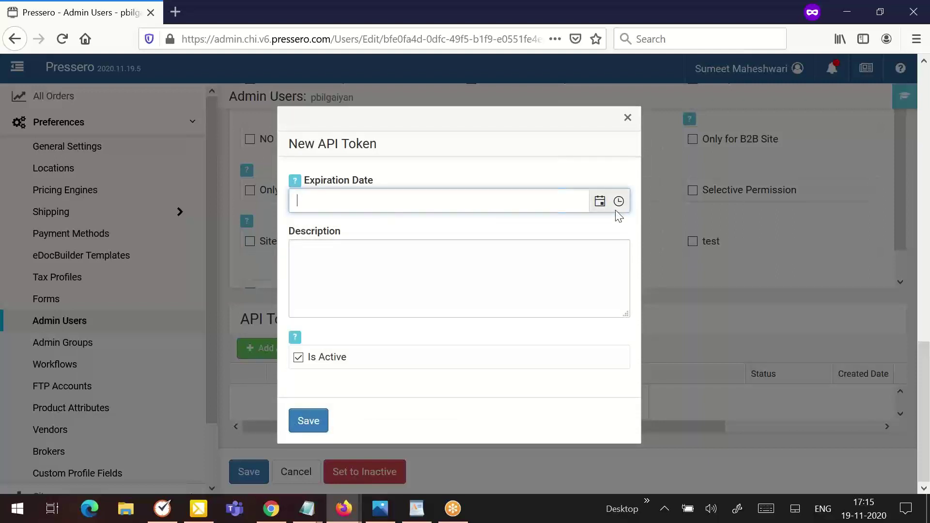
left_click(618, 206)
left_click(617, 209)
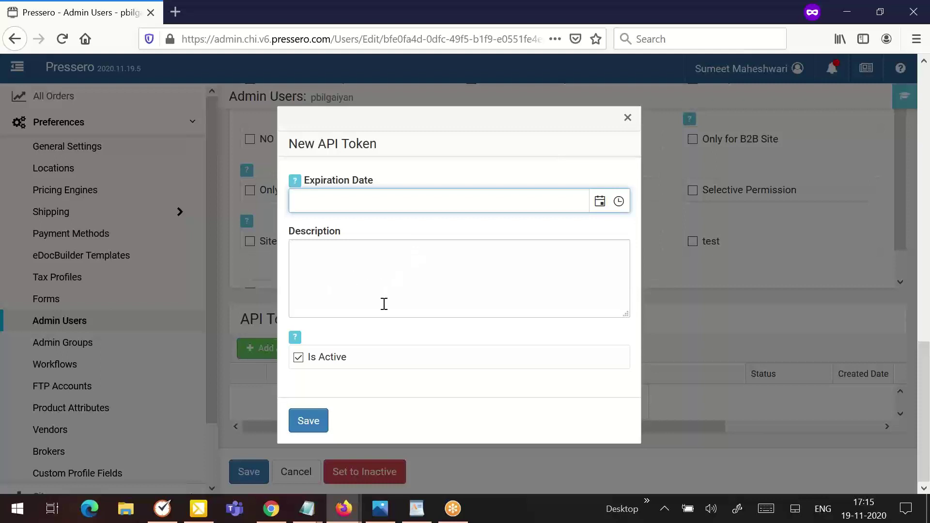
left_click(321, 359)
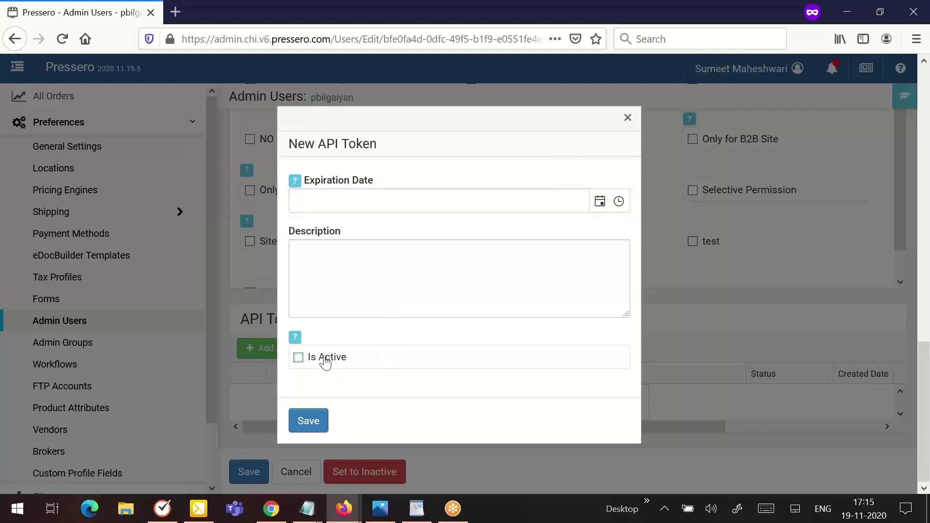
left_click(321, 358)
left_click(627, 118)
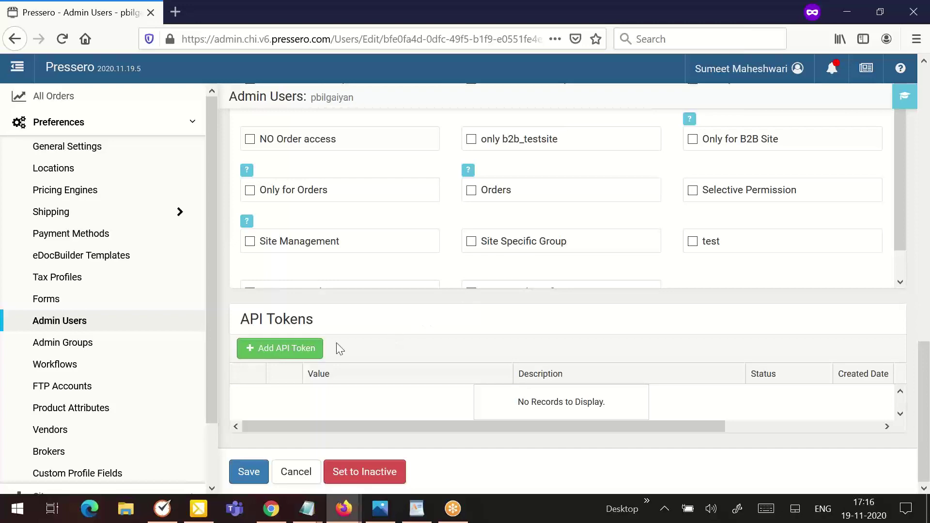
- Create an active API token expiring 11/10/2020 12:00 AM with description 'TEST' and save it
left_click(319, 348)
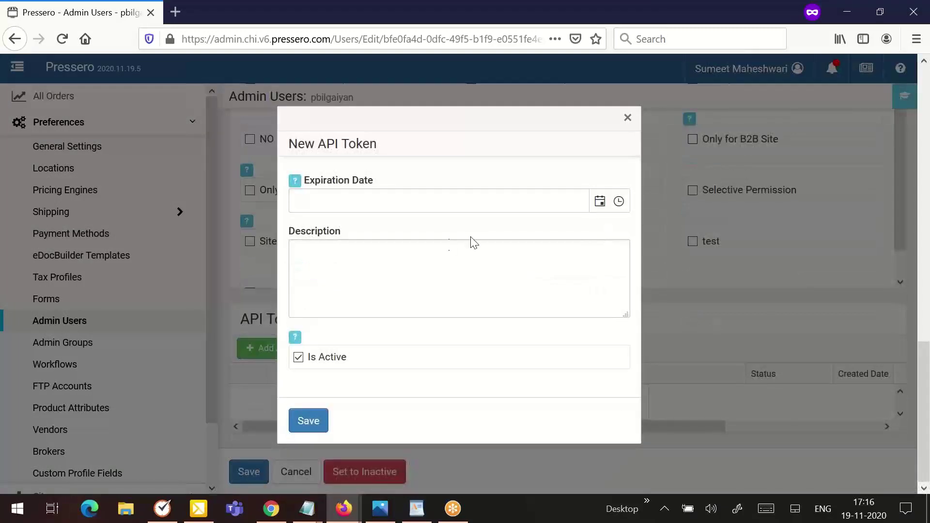
left_click(599, 204)
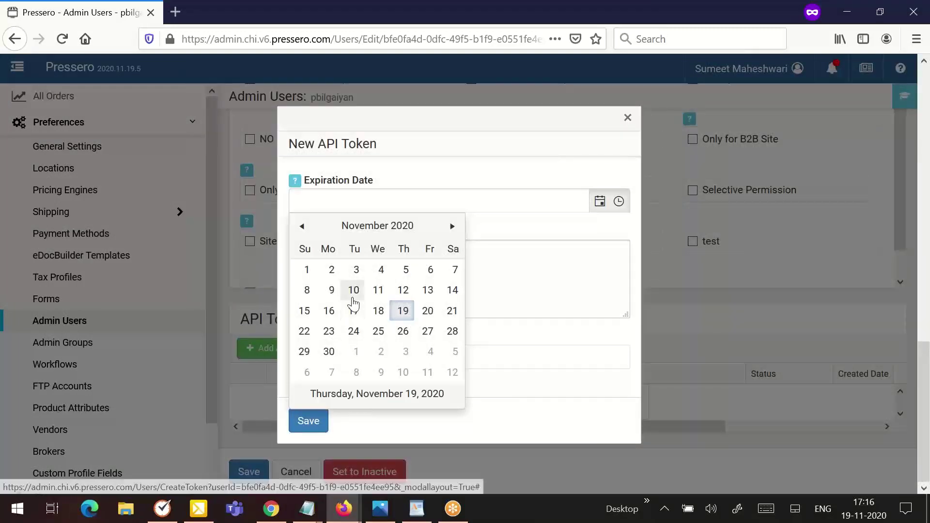
left_click(353, 290)
left_click(353, 287)
type("TEST")
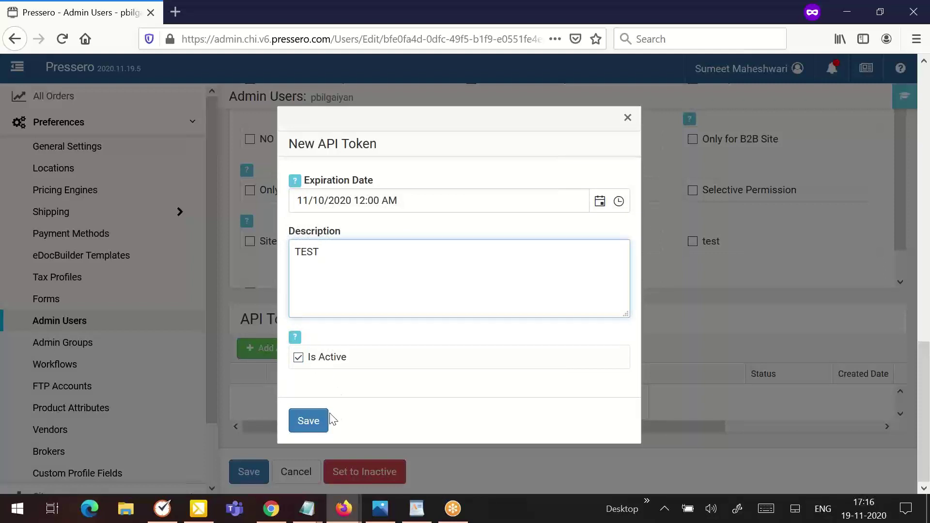
left_click(316, 421)
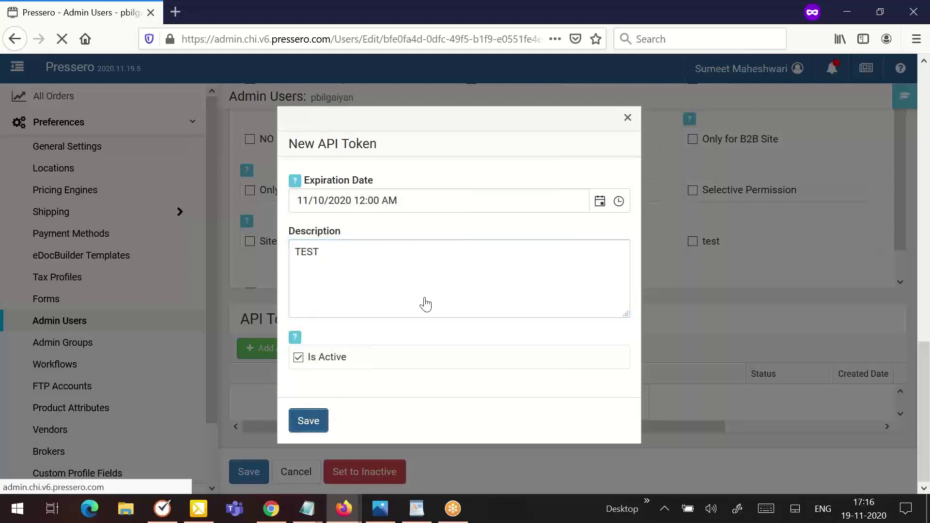
- Save the API token, then copy its newly generated token value from the Edit API Token dialog
left_click(309, 422)
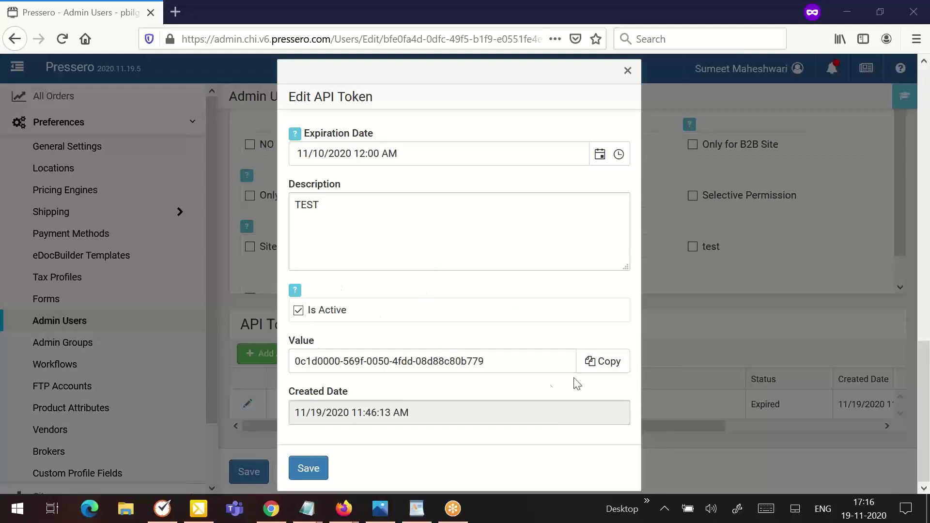
left_click(613, 369)
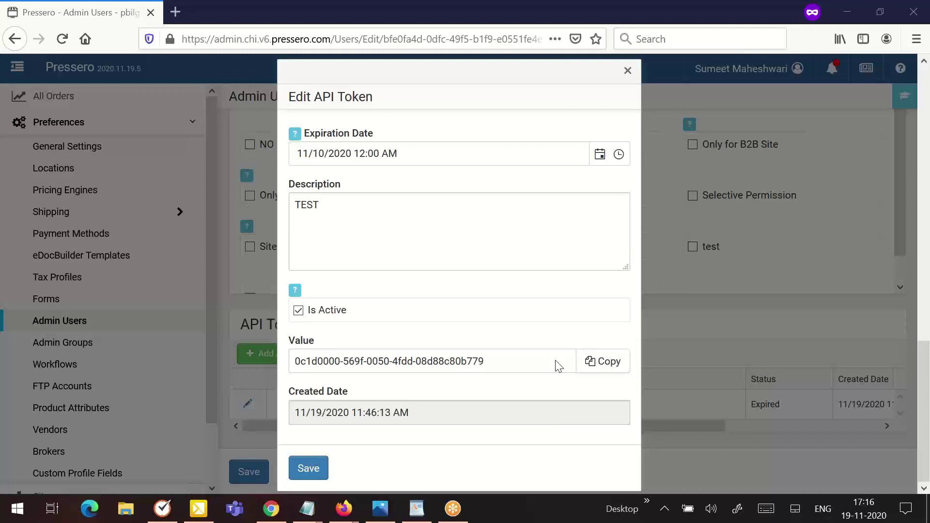